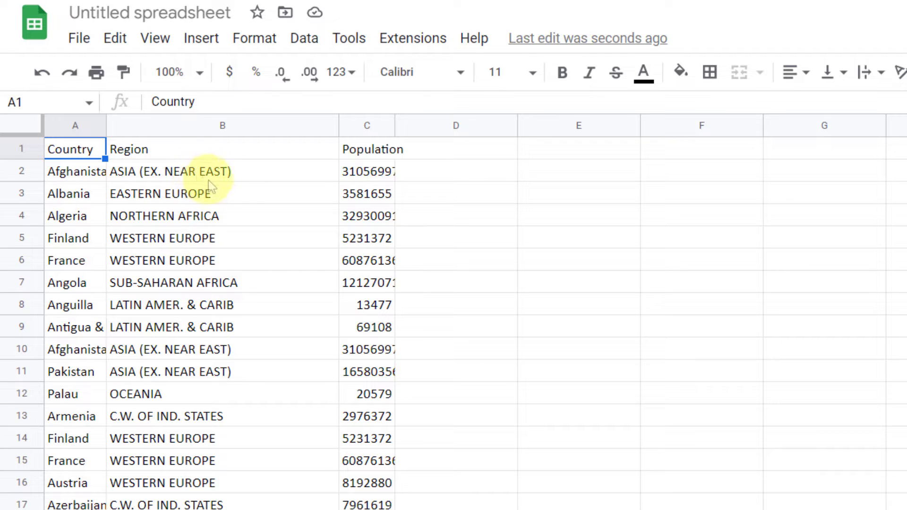
Widen column A until full country names show, then narrow column B to fit the region names
left_click(447, 215)
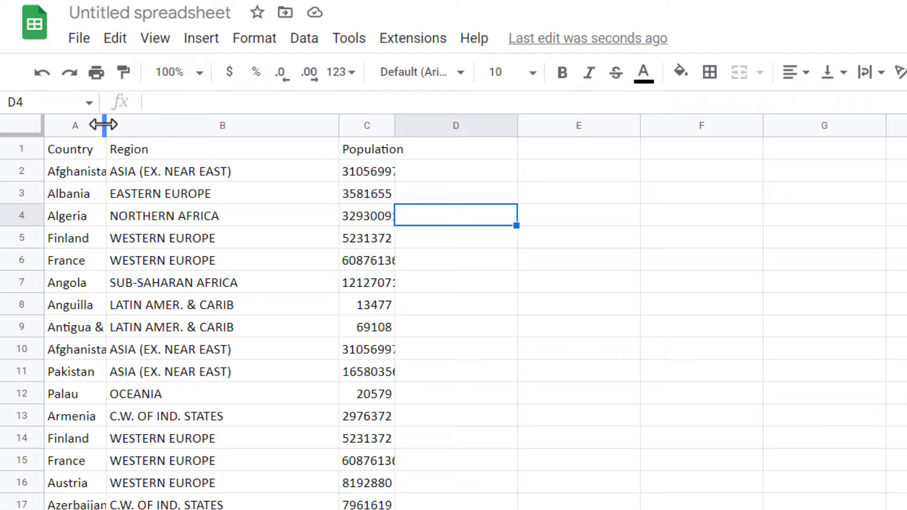
left_click_drag(103, 124, 212, 135)
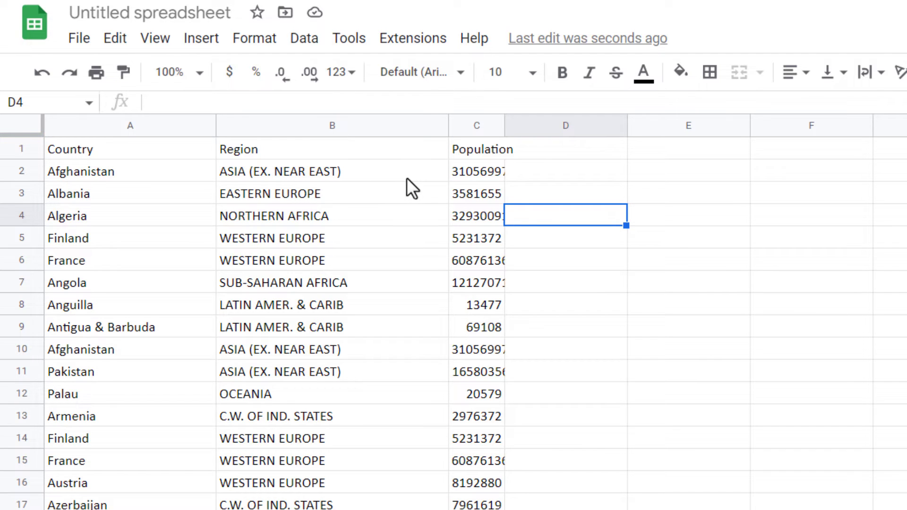
left_click_drag(447, 124, 361, 141)
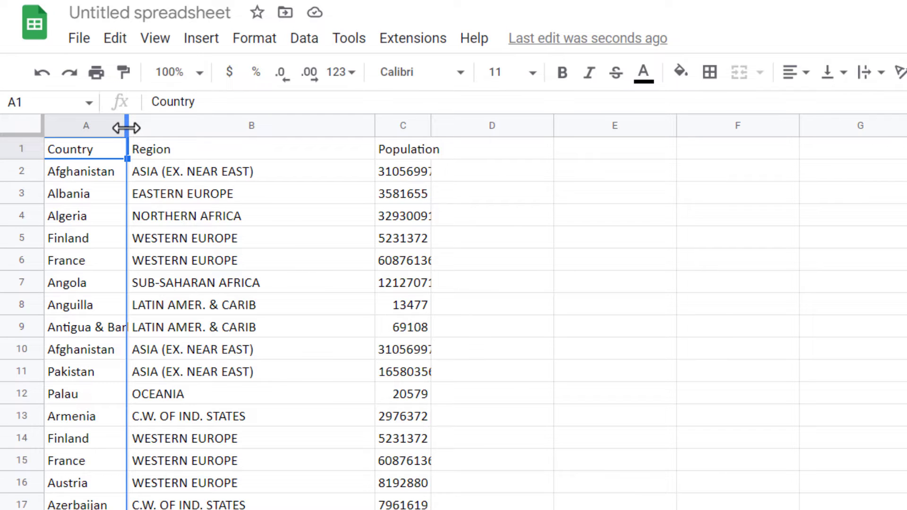
Auto-fit column A to its longest country name and column B to its longest region name
double_click(126, 126)
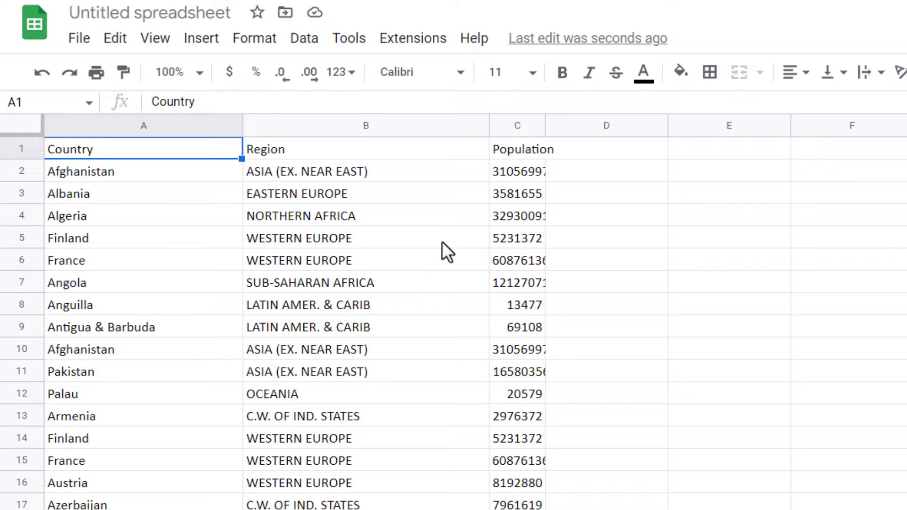
double_click(488, 124)
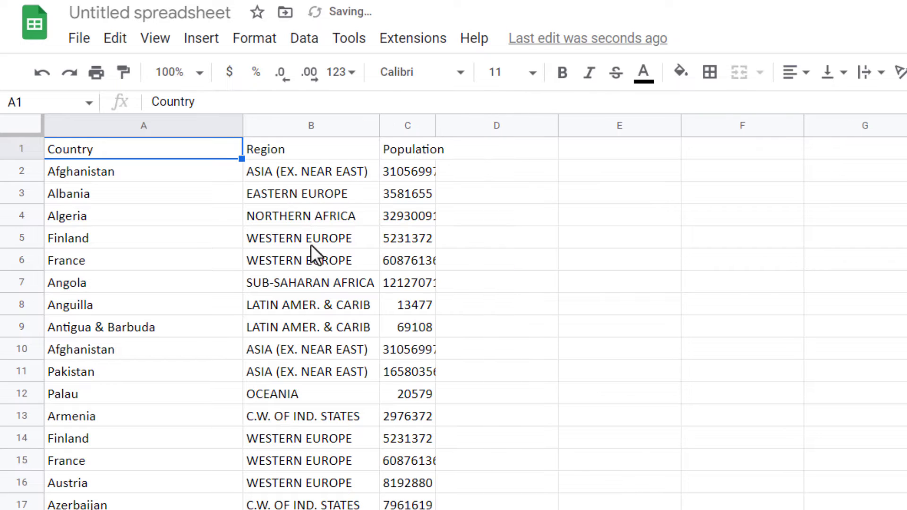
left_click(480, 234)
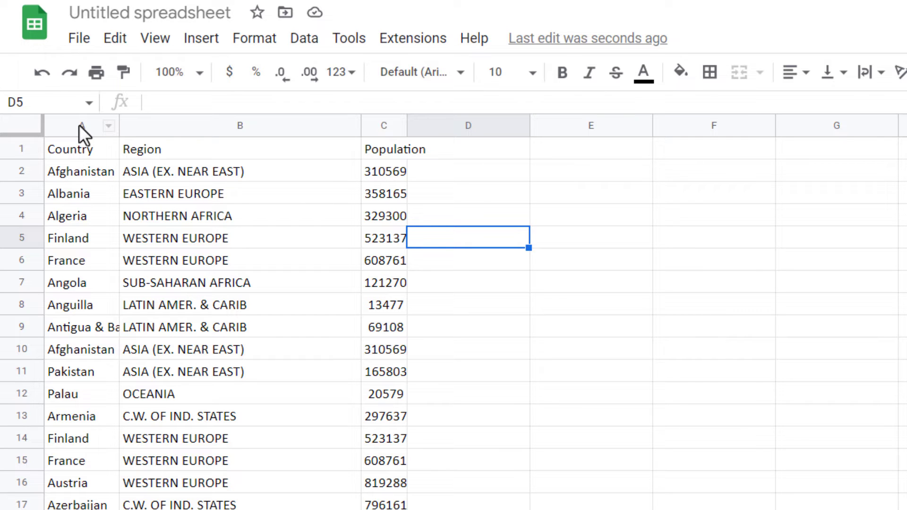
Select columns A through C and auto-fit all three to their contents together
left_click_drag(78, 124, 388, 126)
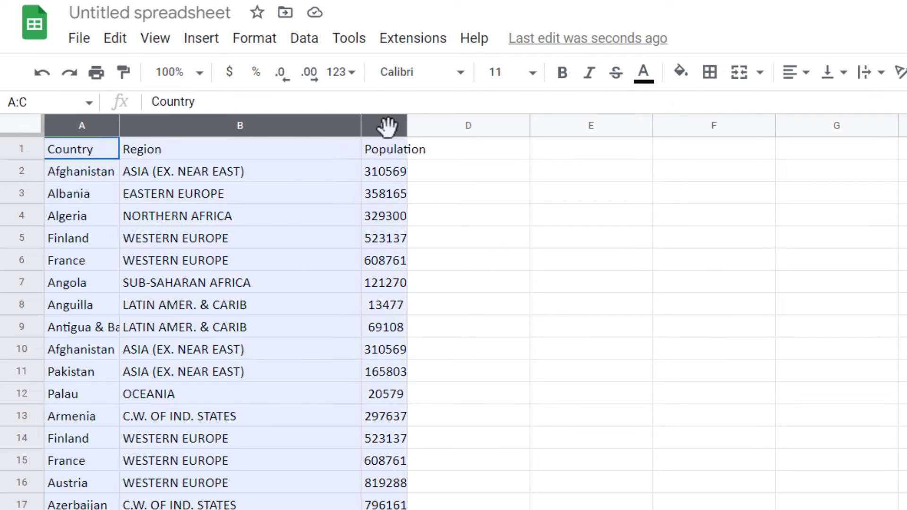
double_click(117, 127)
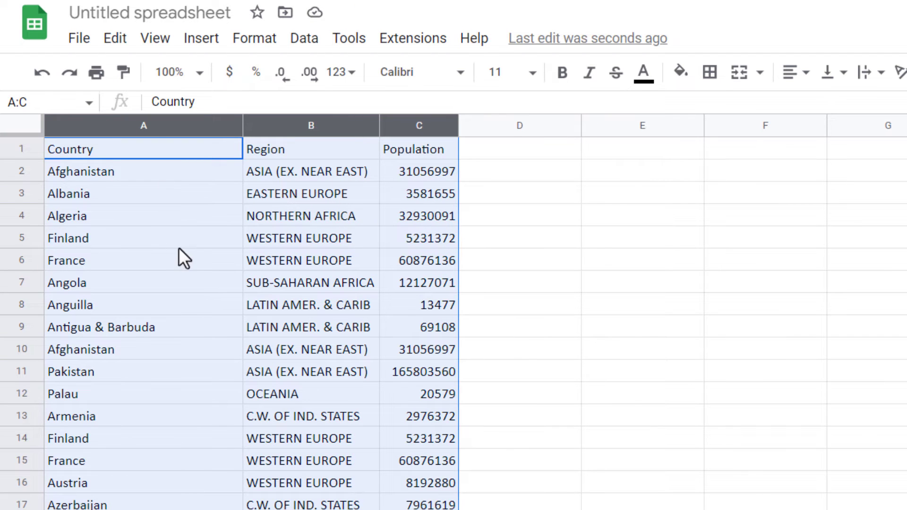
left_click(543, 196)
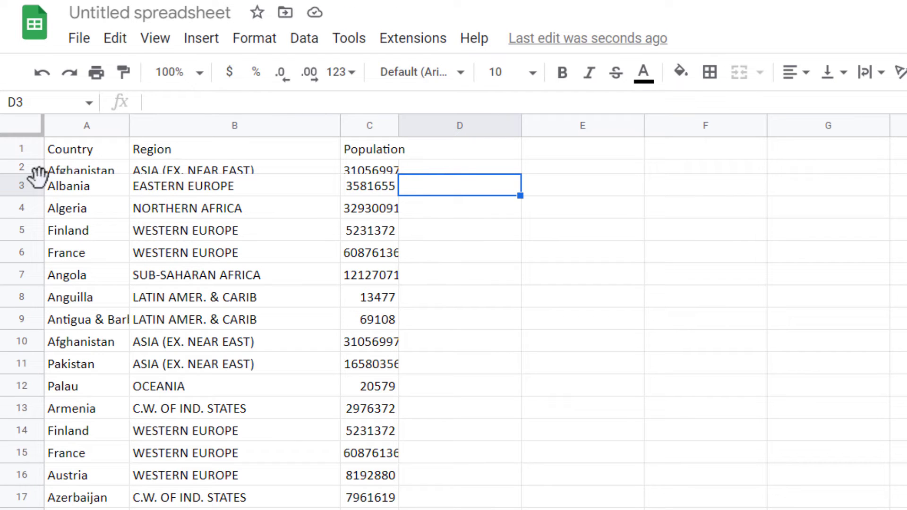
mouse_move(20, 172)
left_mouse_down()
mouse_move(21, 215)
mouse_move(10, 208)
mouse_move(9, 182)
left_mouse_up()
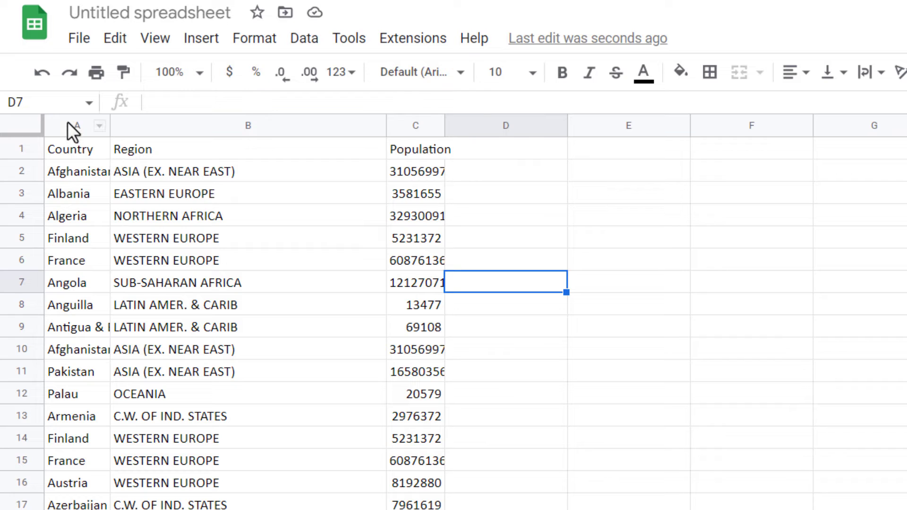
Resize columns A–C from 68 to 150 pixels wide each
left_click_drag(67, 124, 409, 129)
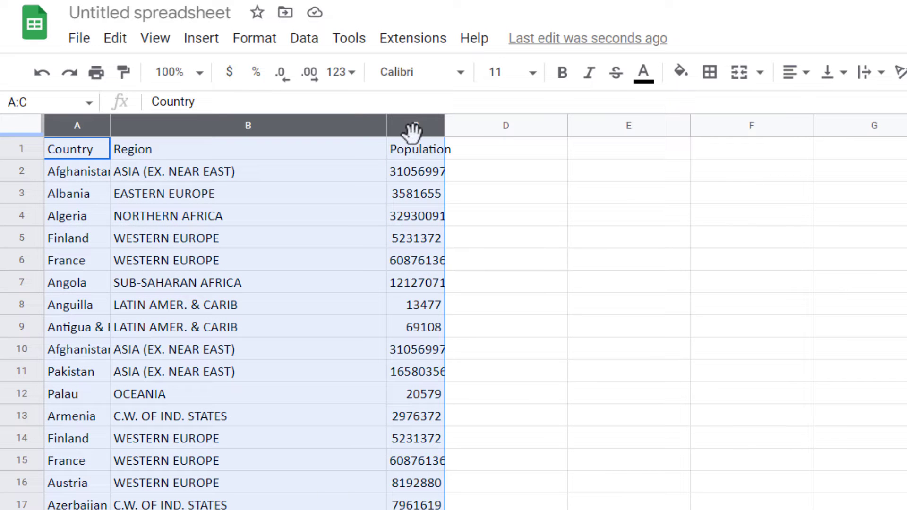
right_click(195, 203)
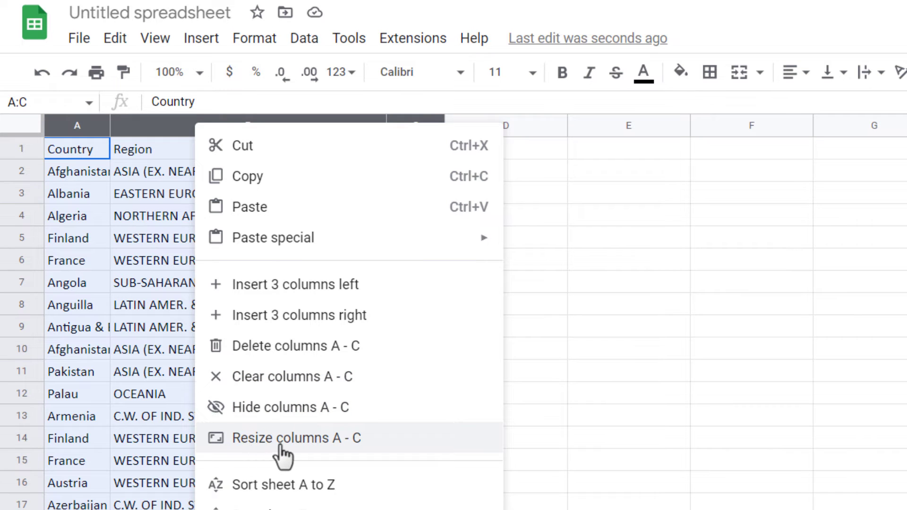
left_click(245, 349)
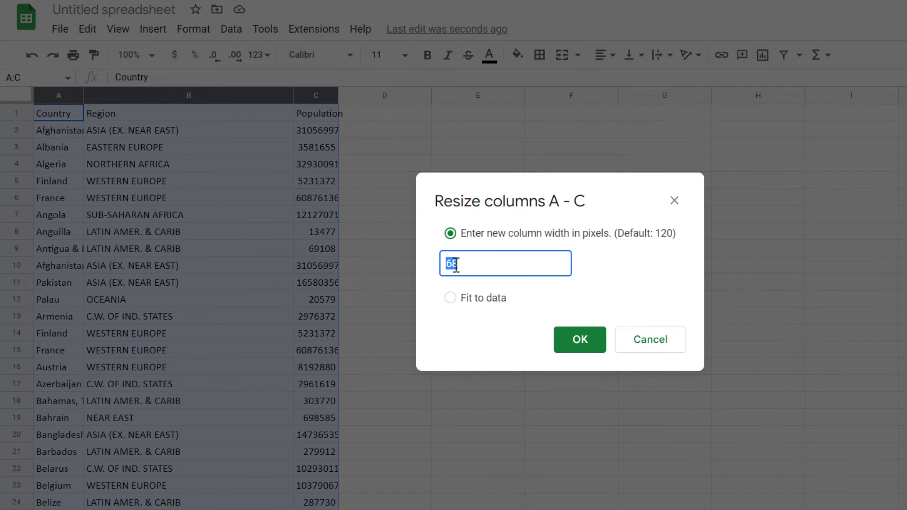
key("BackSpace")
type("150")
left_click(576, 341)
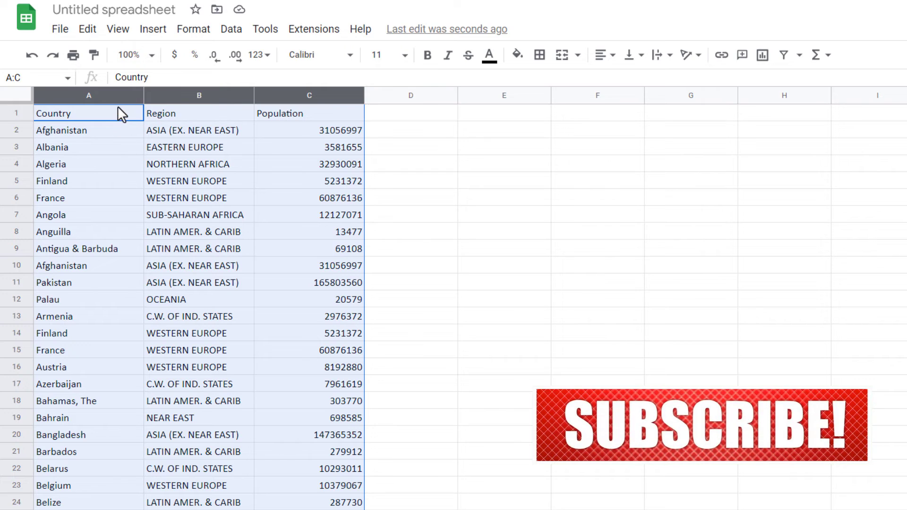
Switch columns A–C from the fixed 150-pixel width to Fit to data
right_click(114, 142)
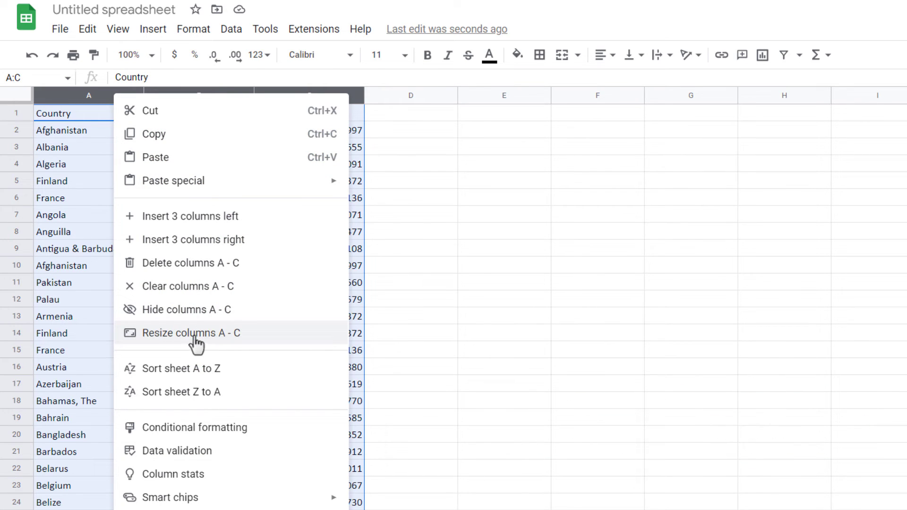
left_click(262, 340)
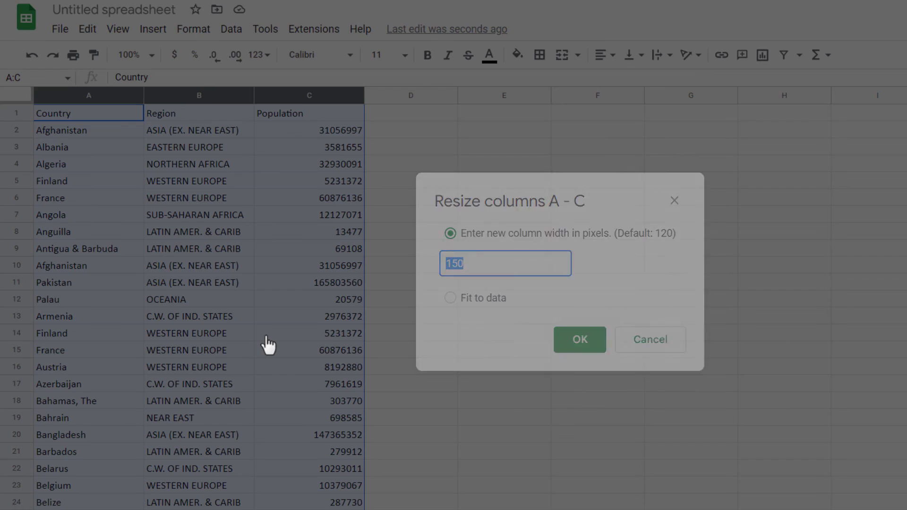
left_click(451, 298)
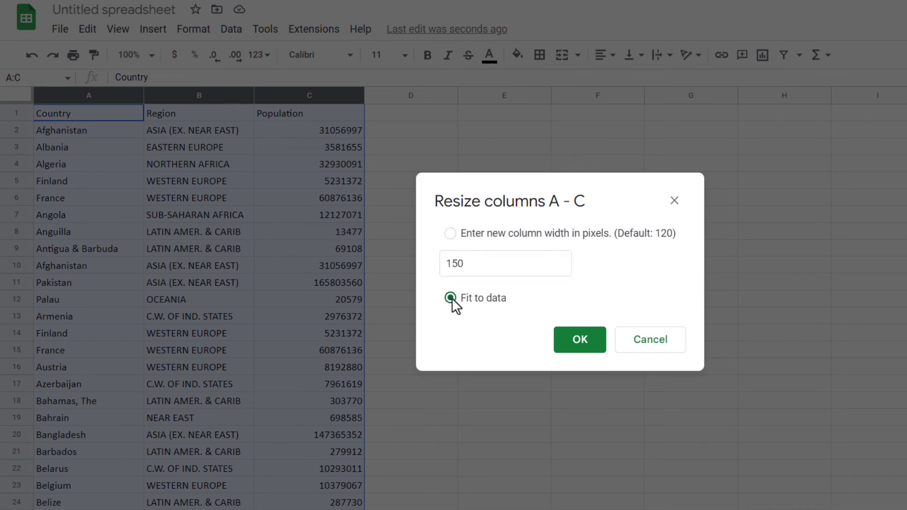
left_click(582, 345)
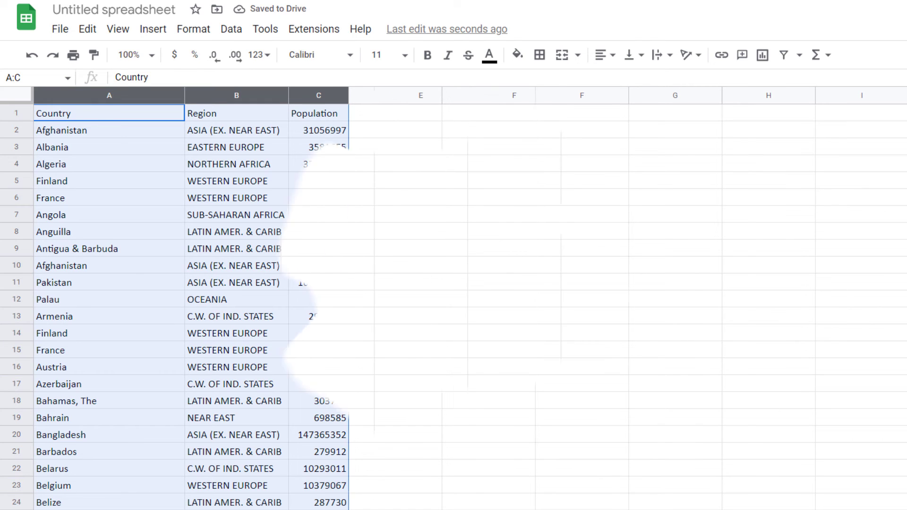
Undo the fit-to-data resize, widen Population column C, and bring up the Extensions menu
key("ctrl+z")
left_click_drag(334, 95, 355, 95)
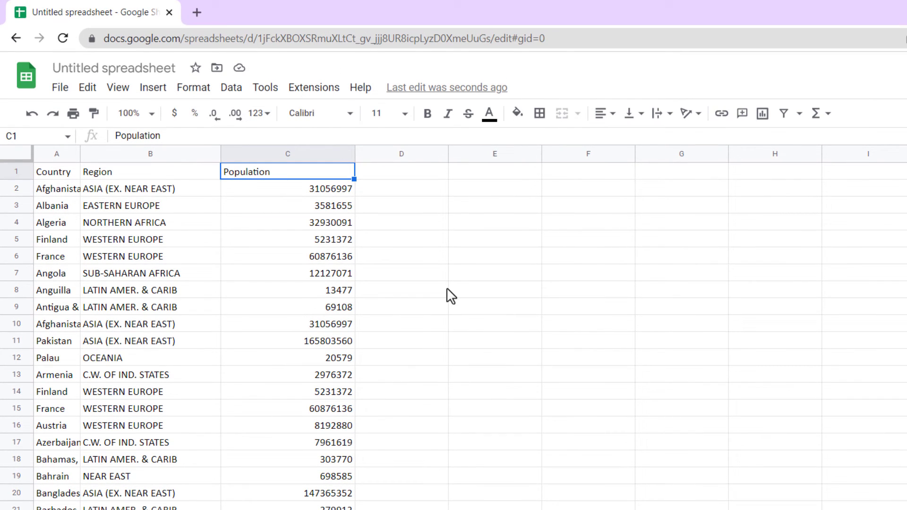
left_click(314, 89)
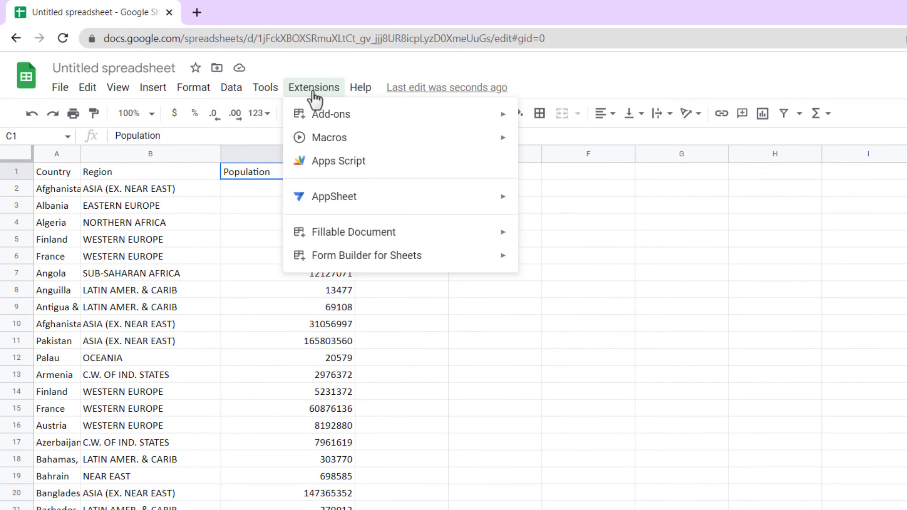
Launch Apps Script, paste the onEdit(e) autoResizeColumn code into Code.gs, and save the project
left_click(393, 175)
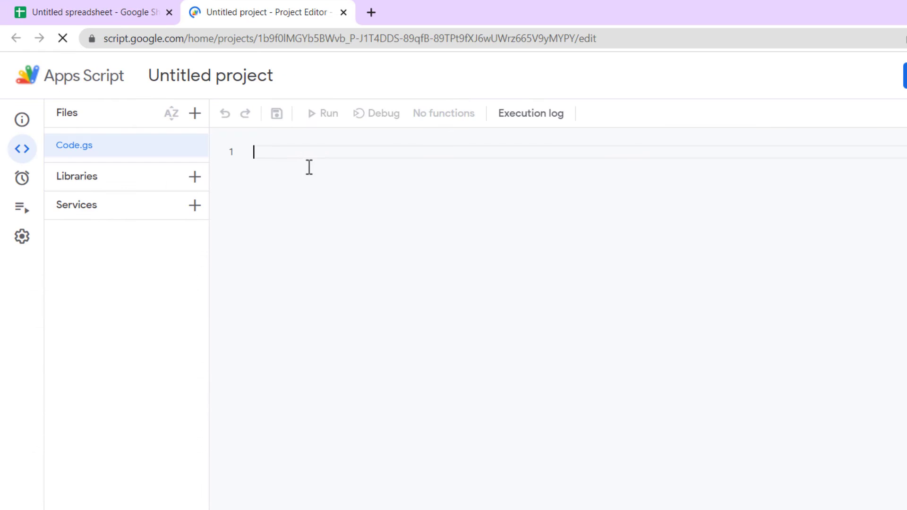
type("function onEdit(e) {   e.range.getSheet ().autoResizeColumn (e.range.getColumn ()); }")
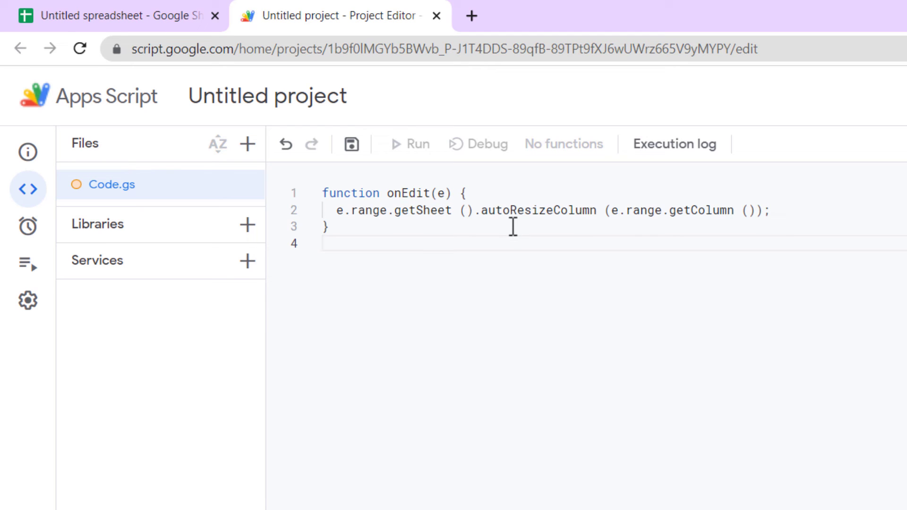
left_click(352, 145)
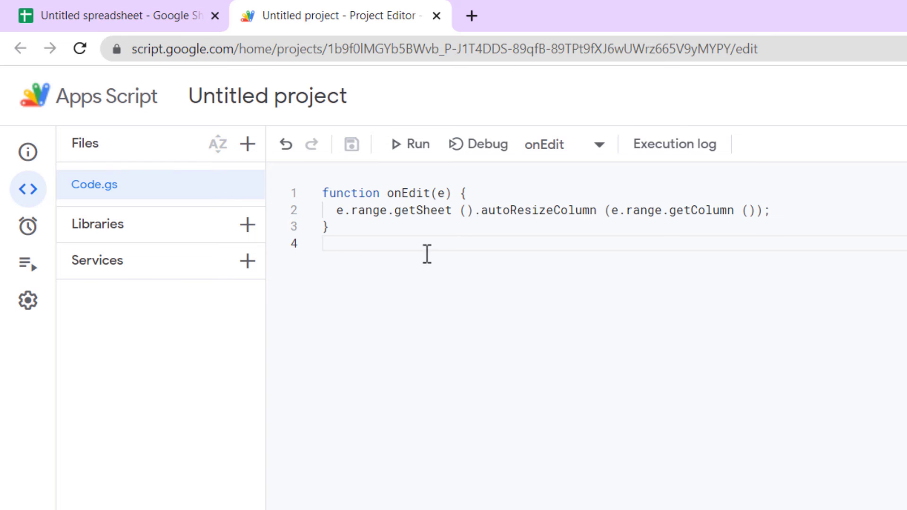
left_click(414, 6)
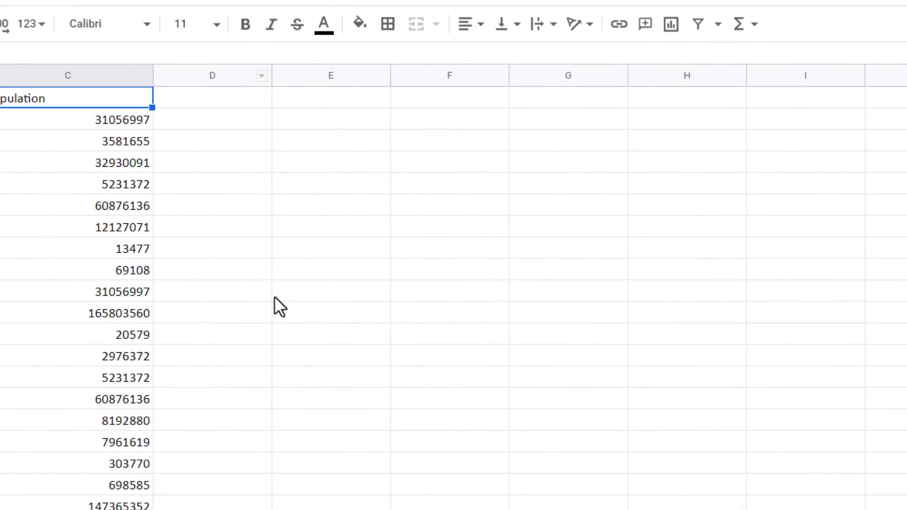
left_click(216, 273)
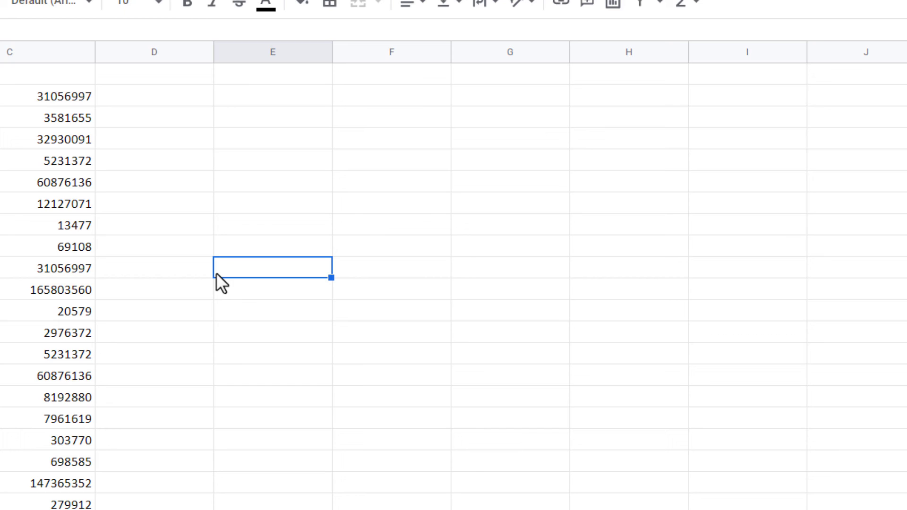
type("1231321545132154545")
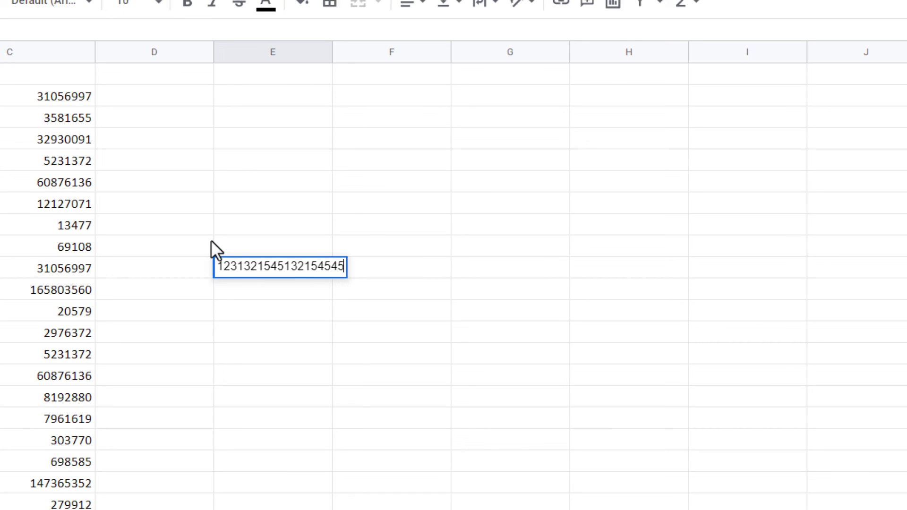
type("545454564646")
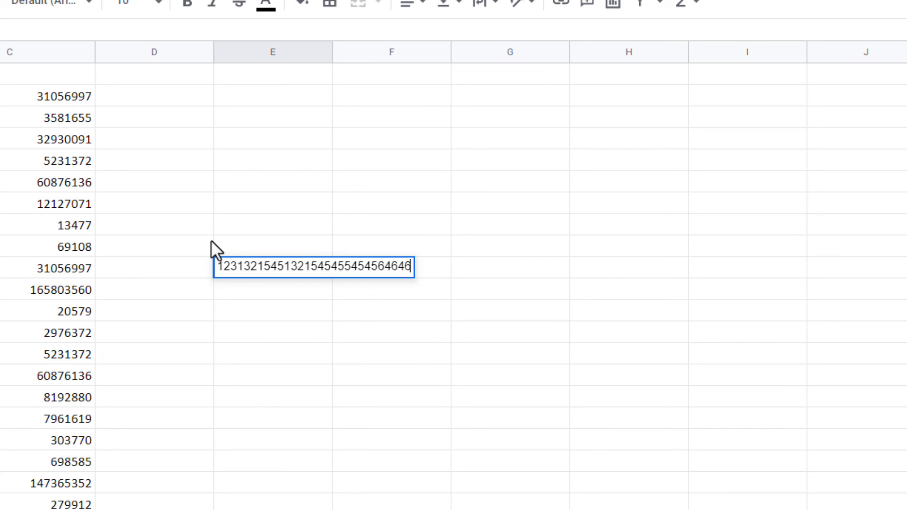
key("Return")
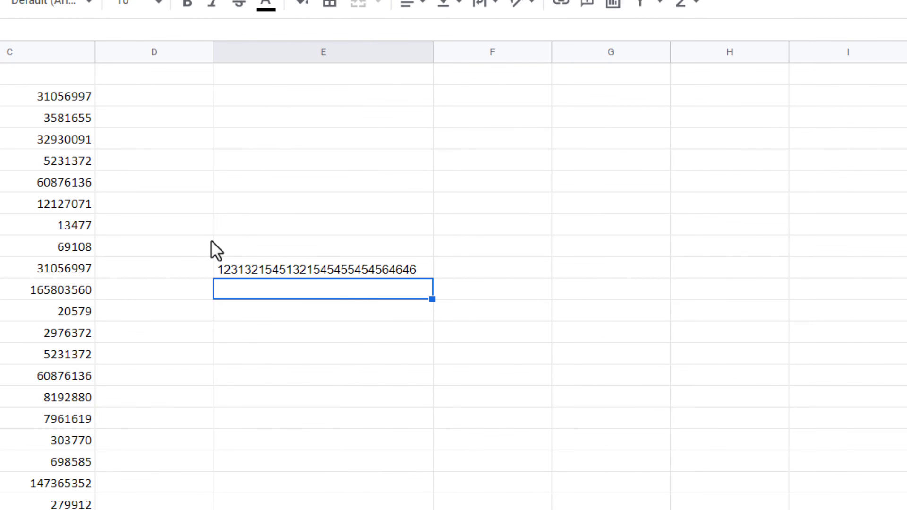